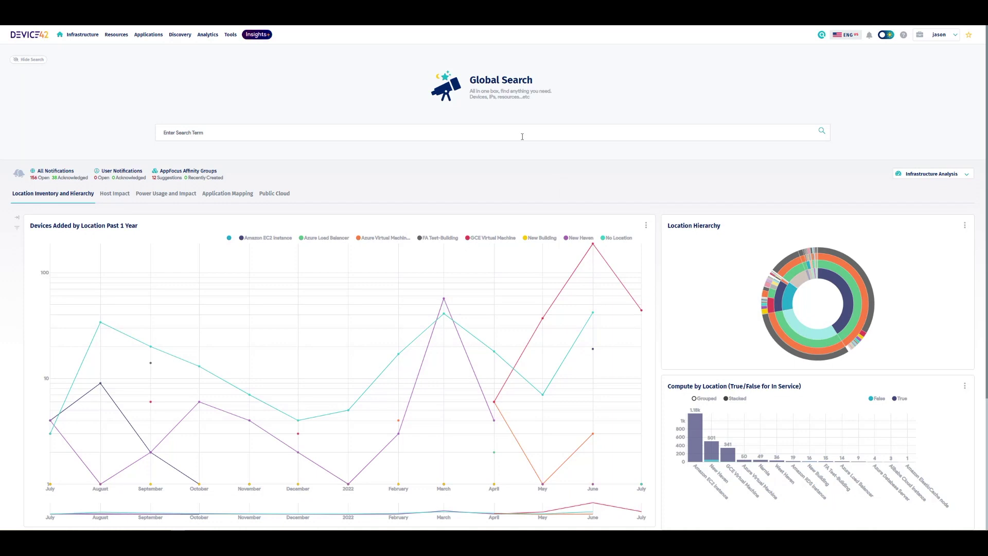
Step: Search for IP 10.90.6.4 and identify its host s5-apache-9064.device42.pvt, then return to dashboards
type("10.90.6.4")
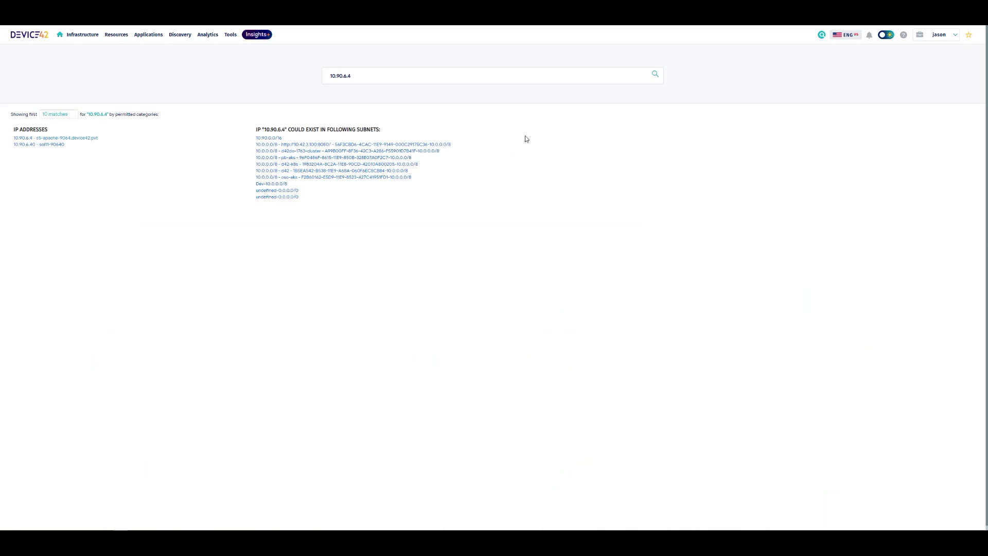
left_click_drag(99, 139, 35, 136)
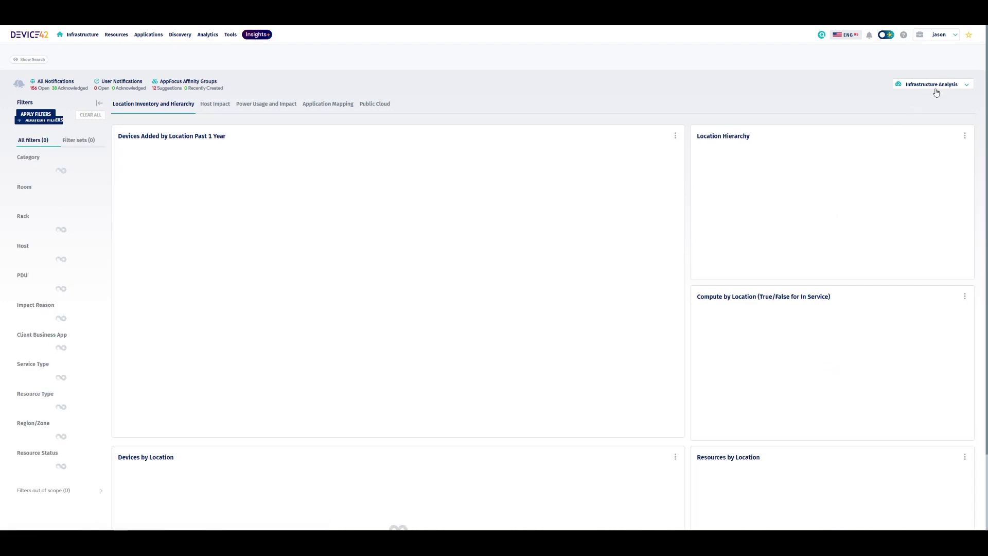
left_click(934, 85)
Step: Switch to the Incident Management dashboard for s5-apache-9064.device42.pvt
scroll(924, 127, "down", 1)
left_click(919, 123)
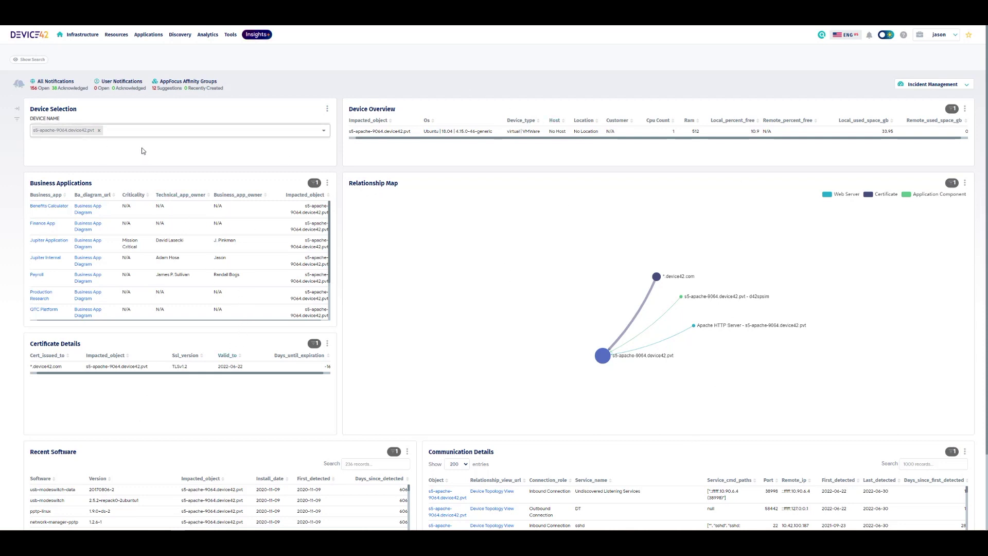
Step: Add s1-mysql-9062.device42.pvt as a second device in the Device Name field
left_click(139, 133)
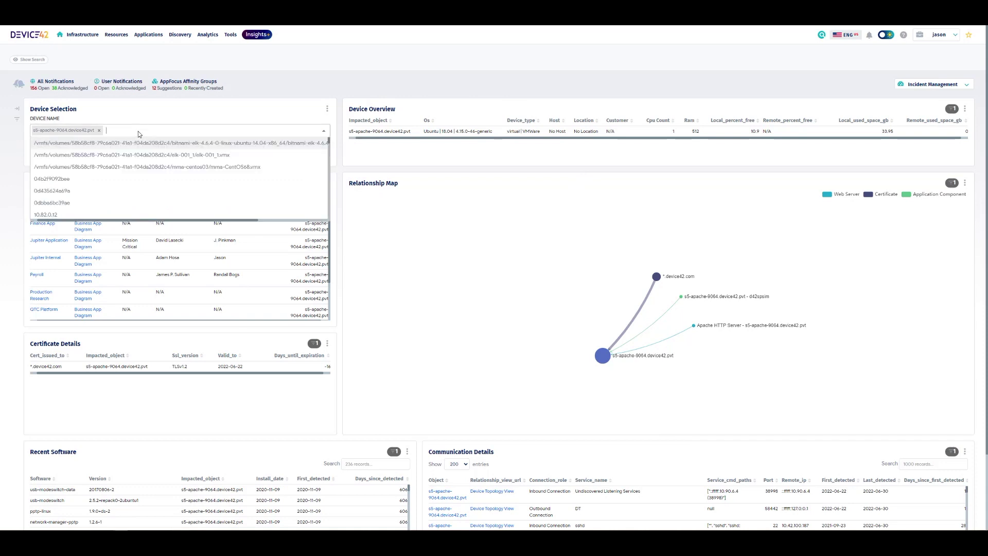
type("s")
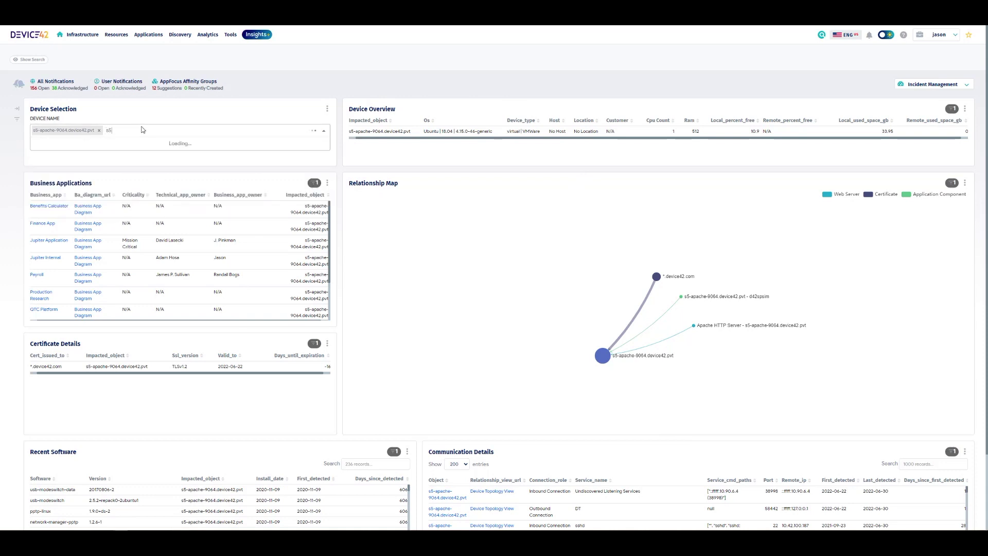
type("5")
key("BackSpace")
type("1-")
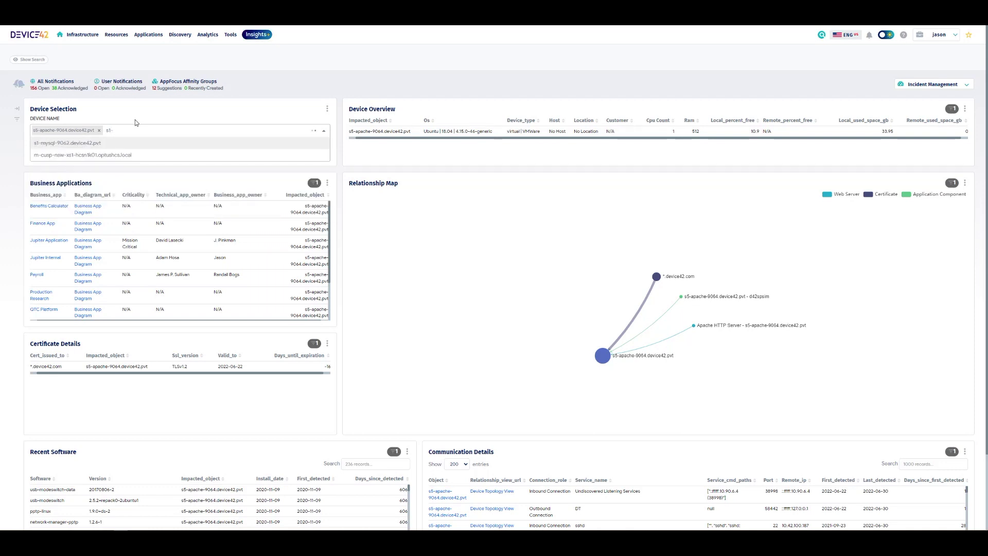
left_click(124, 144)
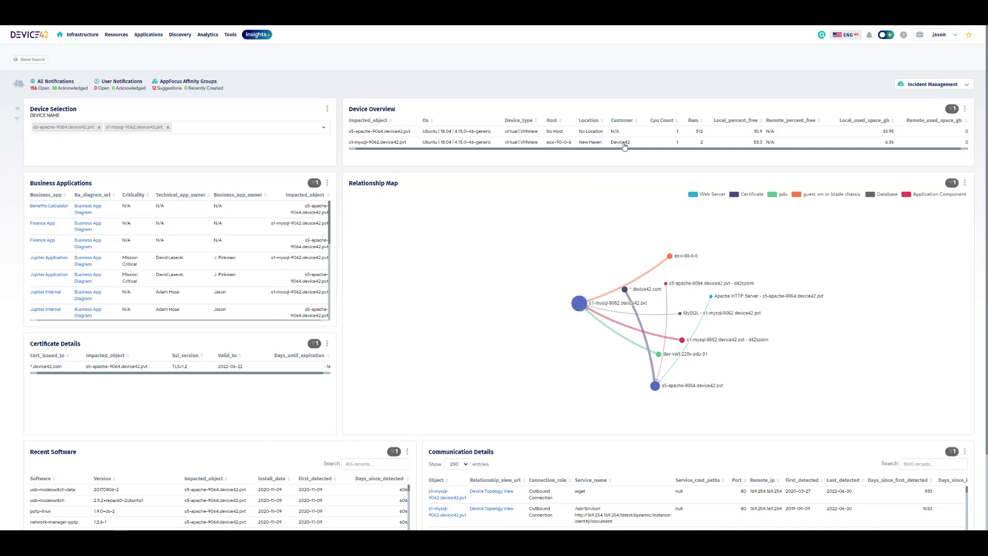
left_click_drag(761, 133, 755, 132)
left_click(756, 132)
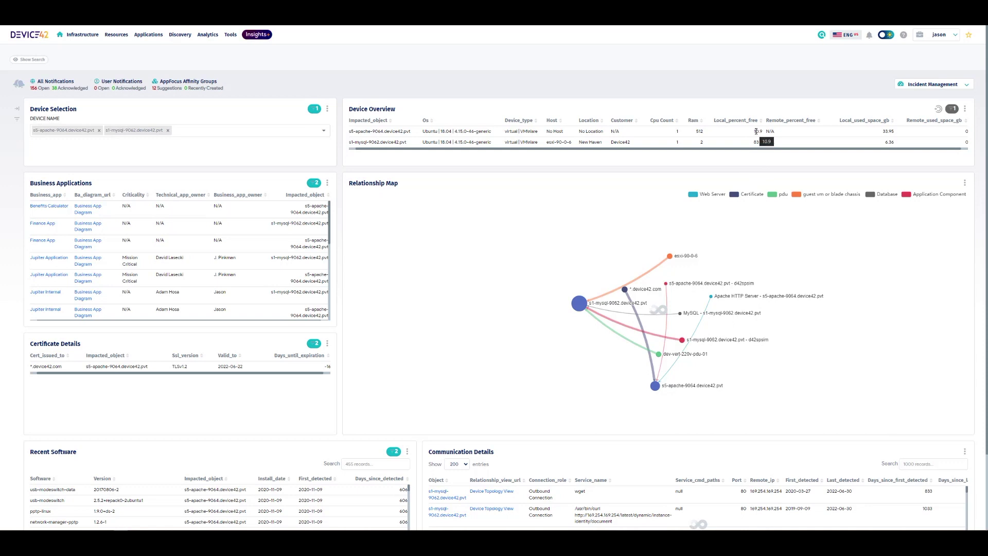
double_click(757, 131)
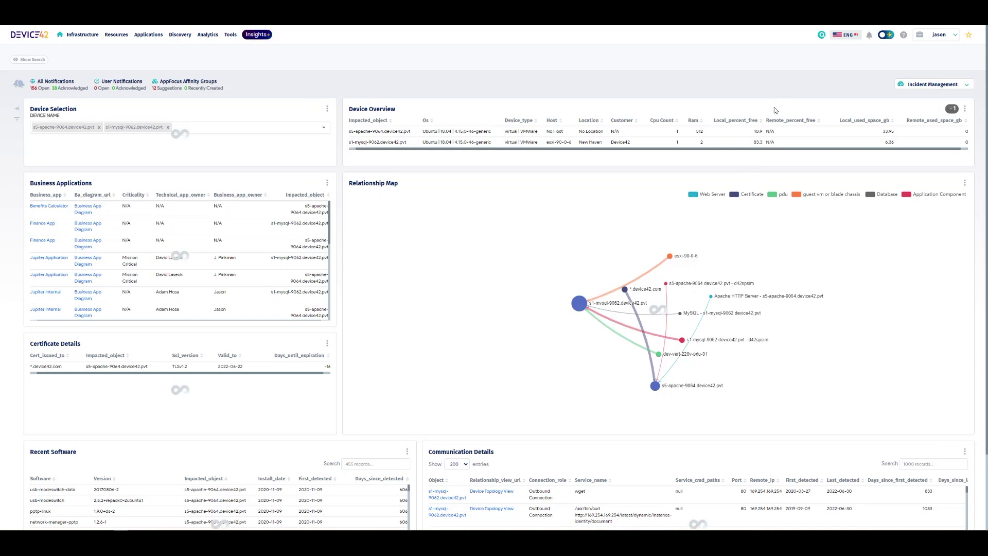
left_click(938, 108)
left_click(728, 135)
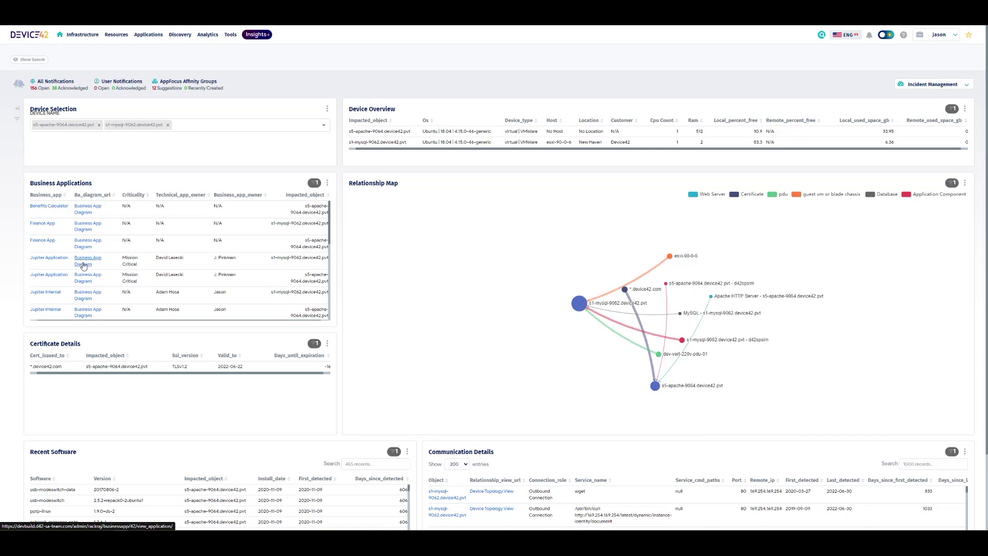
left_click(84, 264)
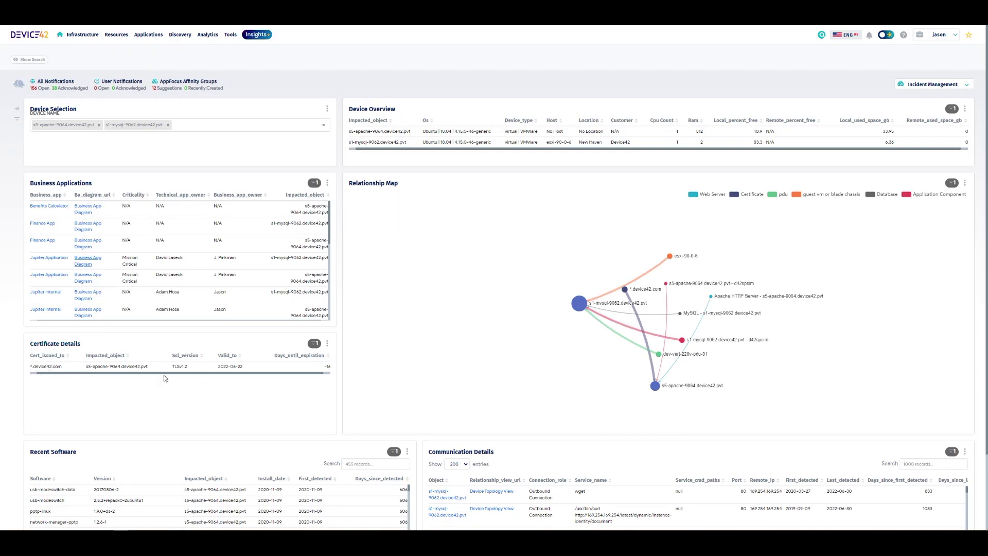
double_click(328, 366)
mouse_move(627, 348)
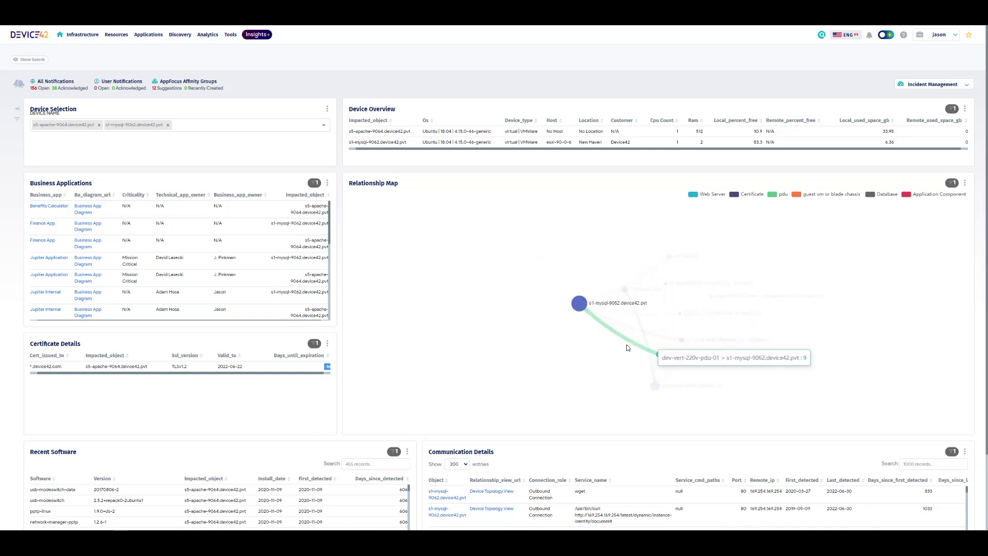
mouse_move(578, 307)
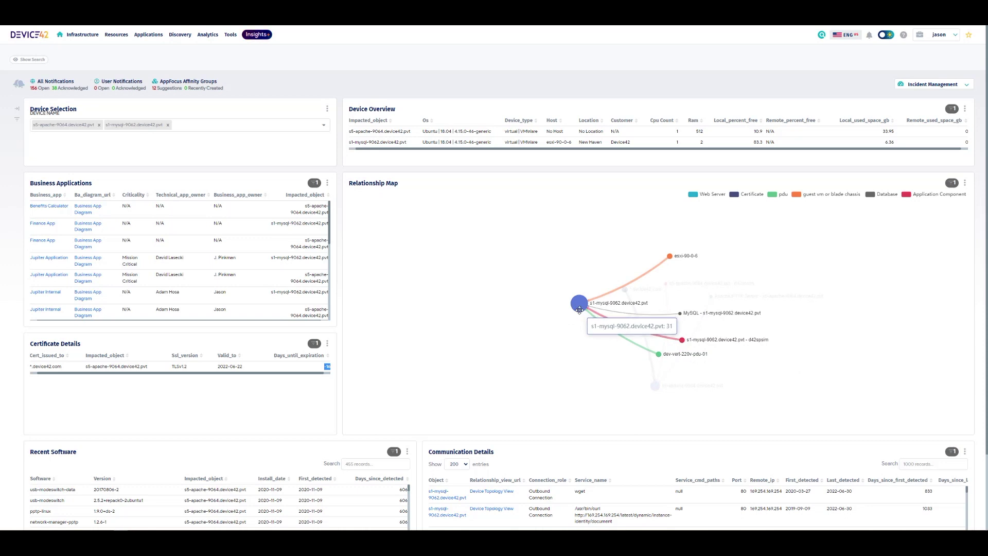
mouse_move(689, 357)
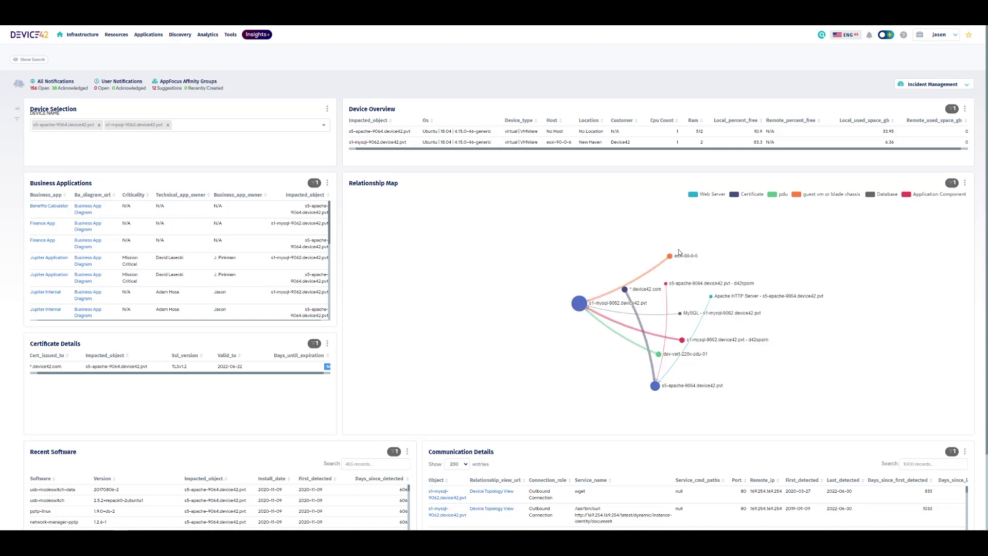
mouse_move(680, 261)
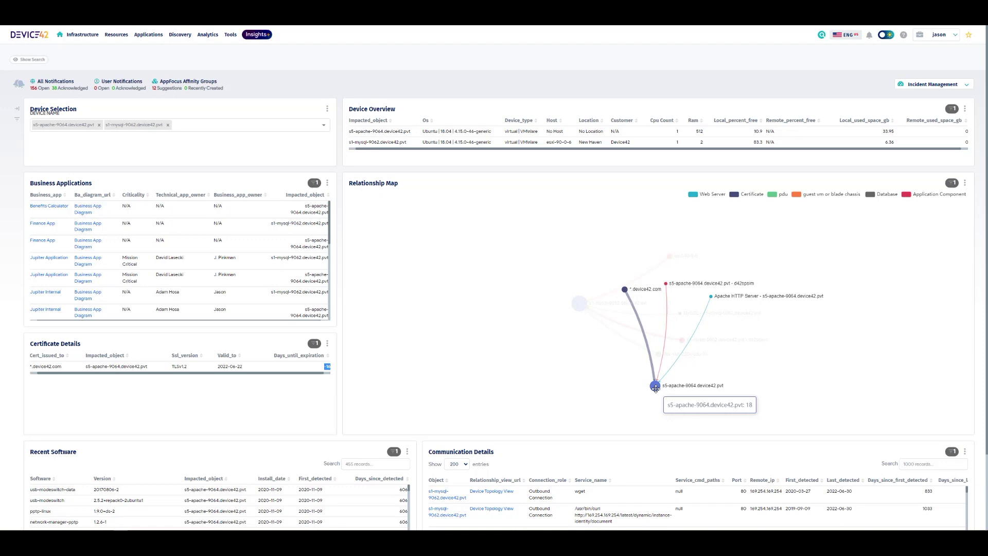
scroll(363, 463, "down", 2)
scroll(364, 463, "up", 1)
scroll(370, 453, "down", 3)
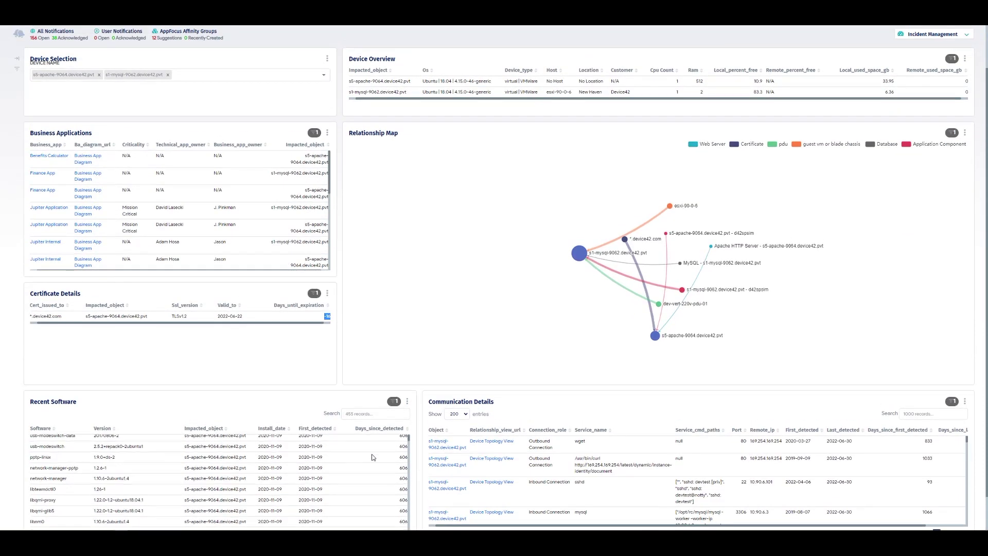
scroll(378, 441, "down", 2)
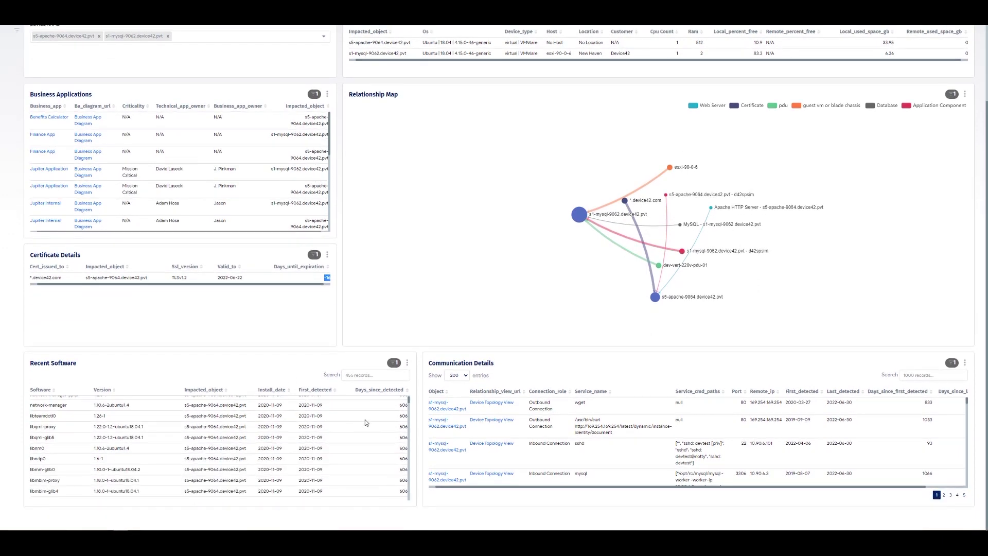
scroll(366, 408, "up", 1)
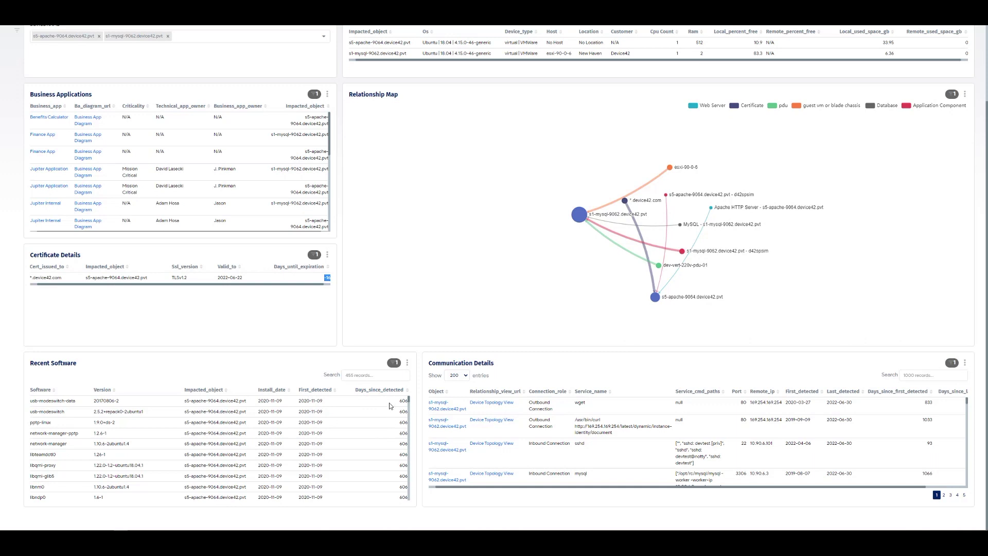
scroll(390, 409, "down", 3)
left_click(361, 379)
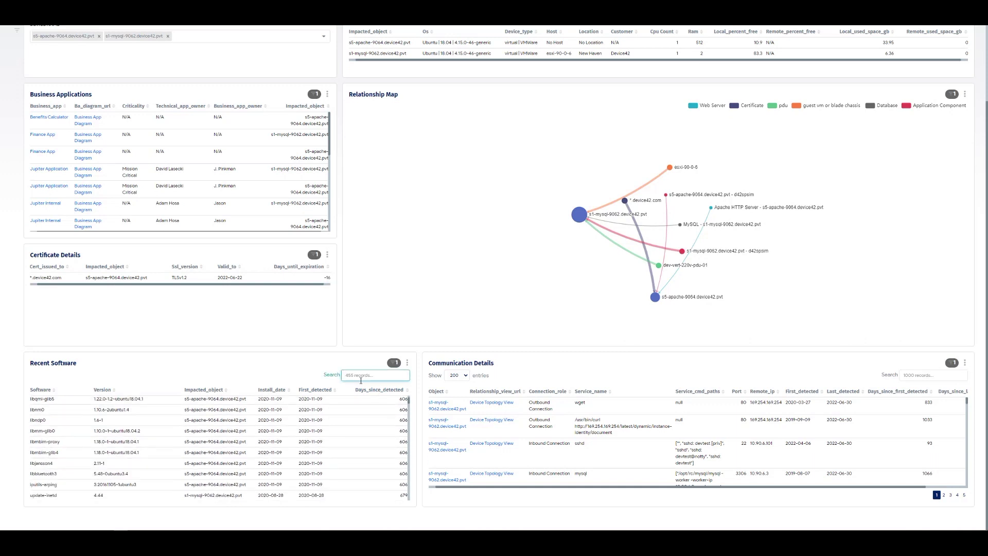
type("mysql")
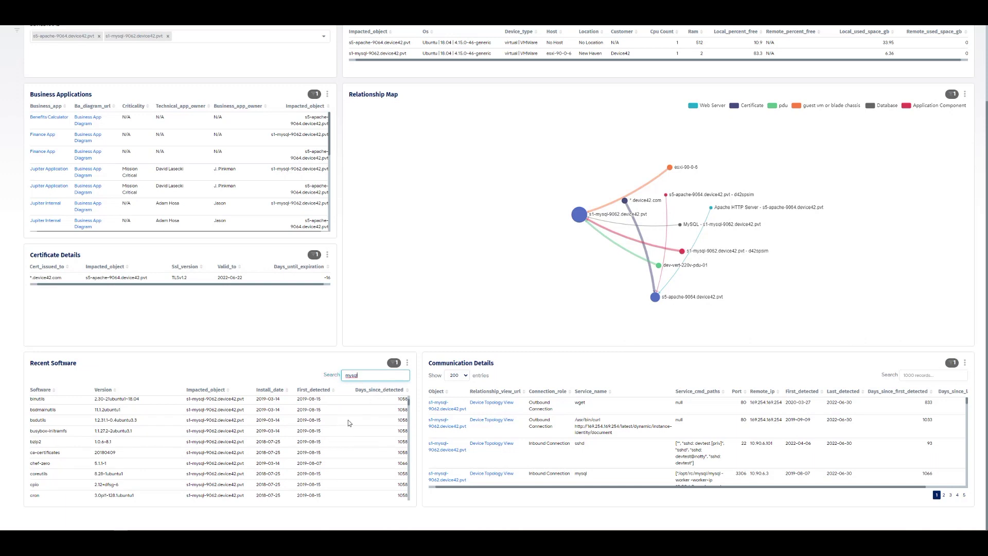
scroll(344, 433, "up", 3)
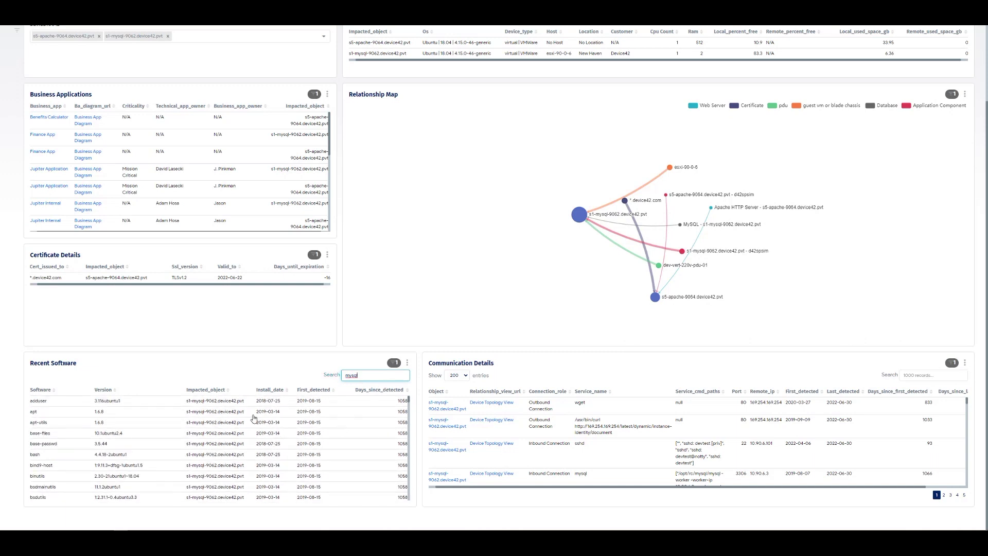
scroll(264, 419, "down", 3)
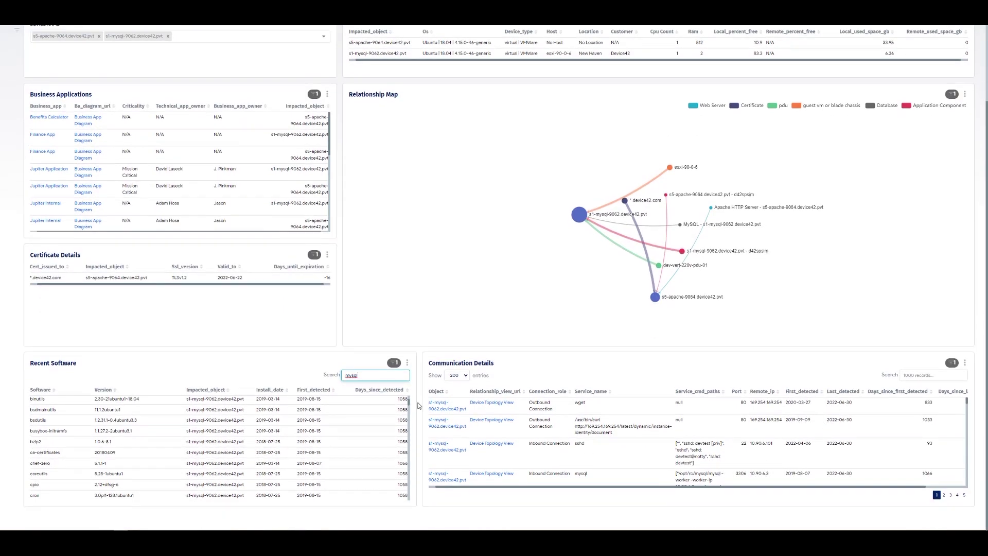
key("ctrl+a")
key("BackSpace")
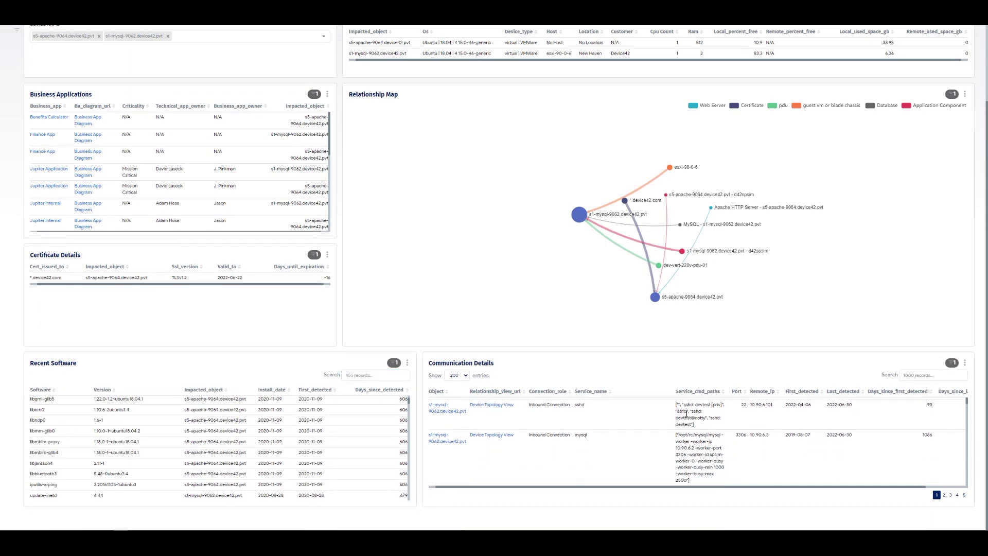
Step: Find the mysql connection's port and remote IP in Communication Details and open its Device Topology View
scroll(628, 453, "up", 1)
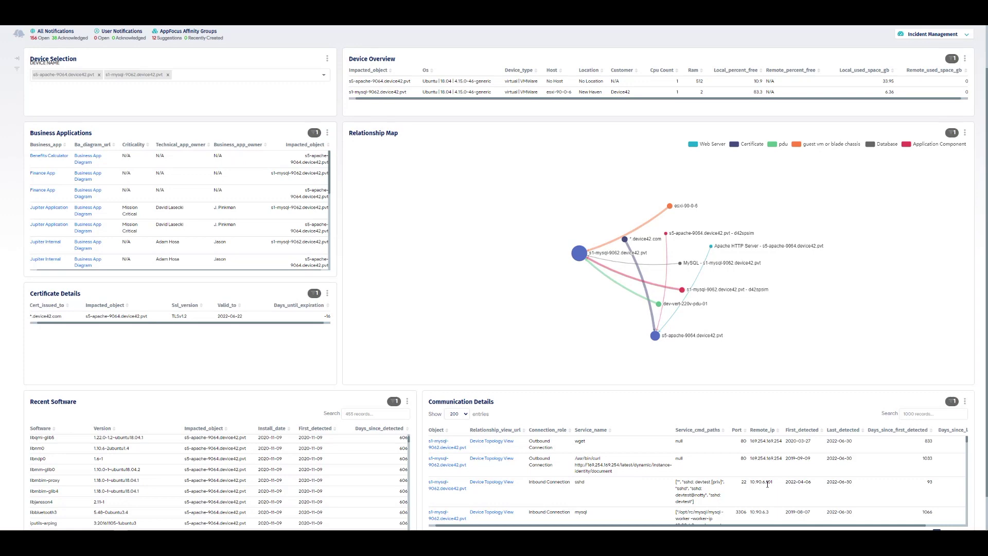
scroll(767, 484, "down", 2)
left_click_drag(899, 527, 934, 527)
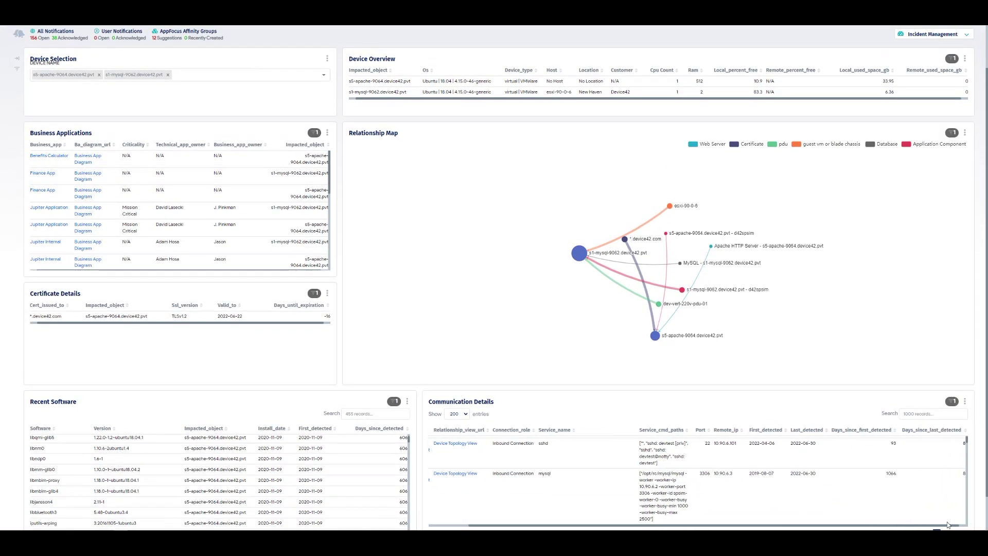
scroll(582, 485, "up", 2)
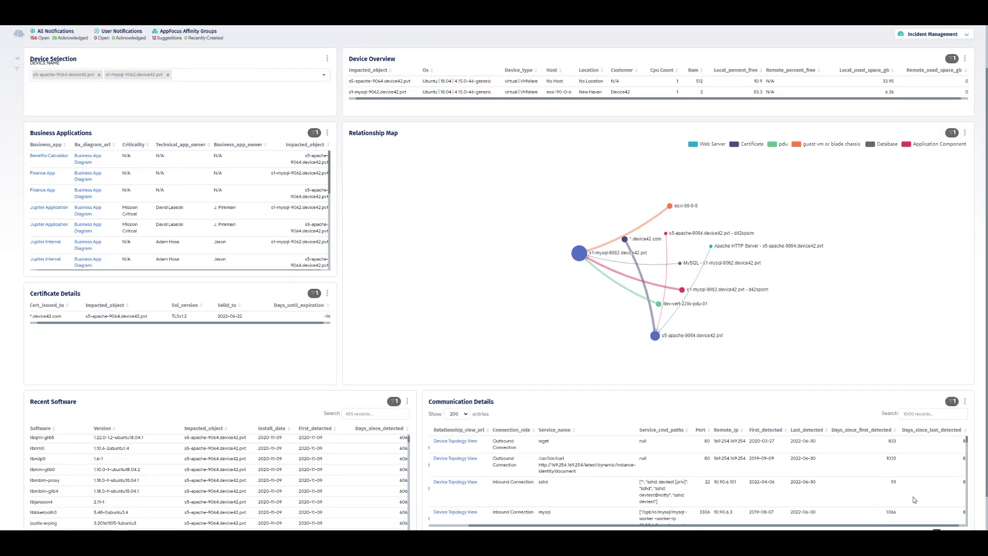
scroll(618, 481, "down", 1)
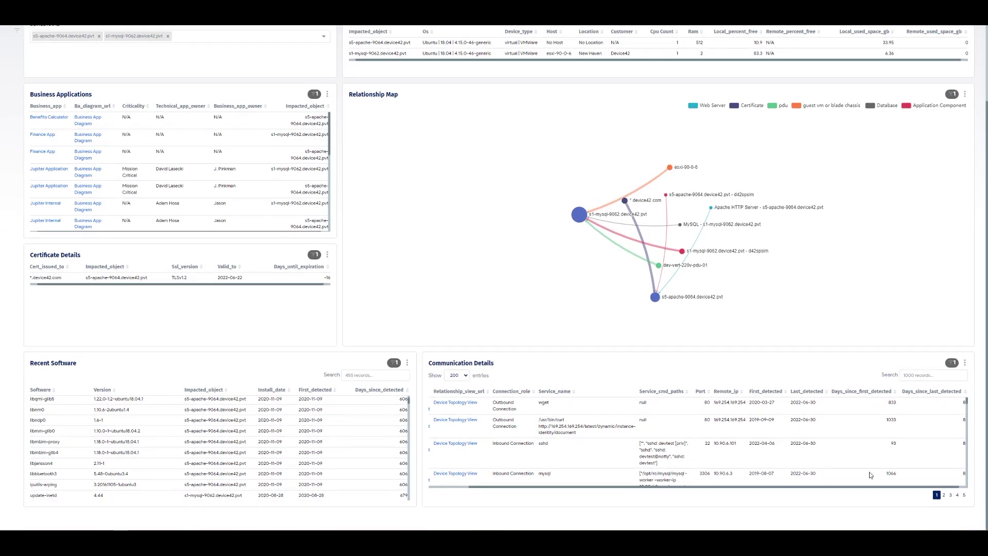
scroll(871, 475, "down", 2)
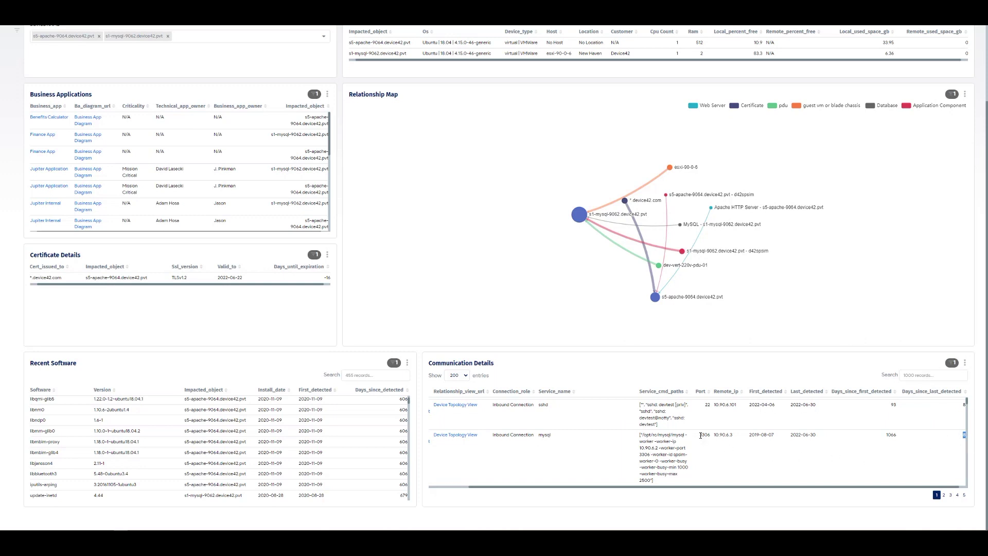
left_click_drag(700, 434, 735, 437)
left_click_drag(710, 486, 585, 483)
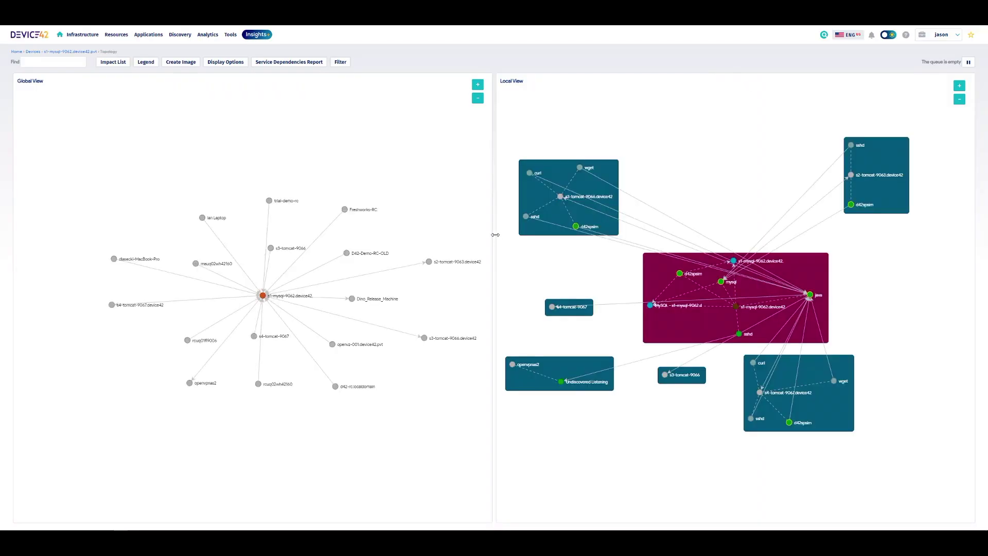
Step: Widen Local View, raise the s2-tomcat-9063 group, and show mysqld details (running, root, port 3306)
left_click_drag(496, 235, 341, 236)
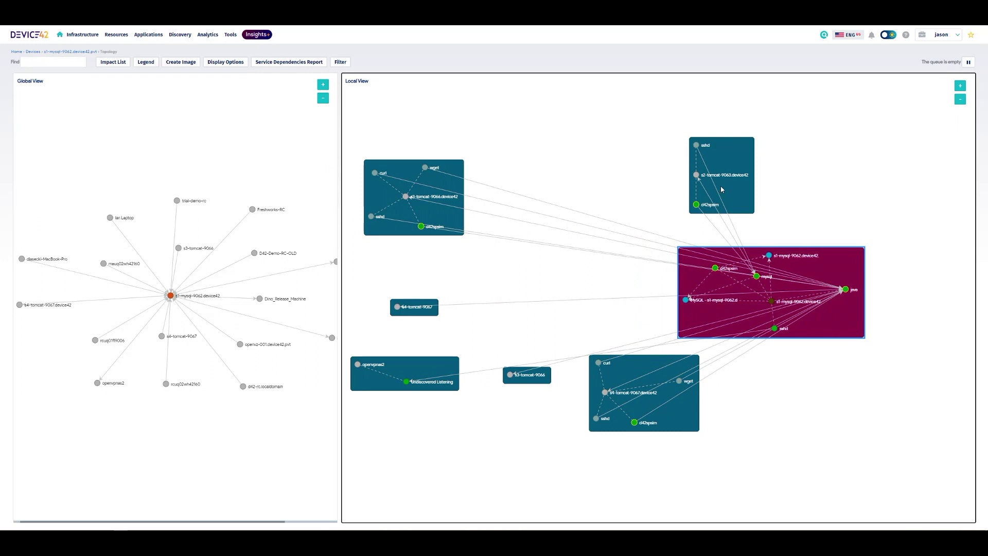
left_click_drag(696, 184, 585, 160)
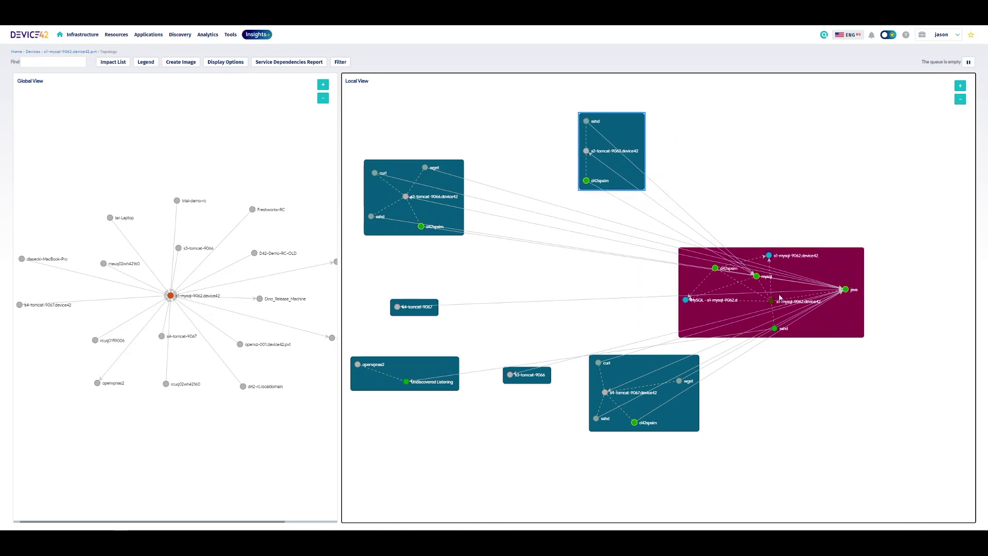
left_click(759, 278)
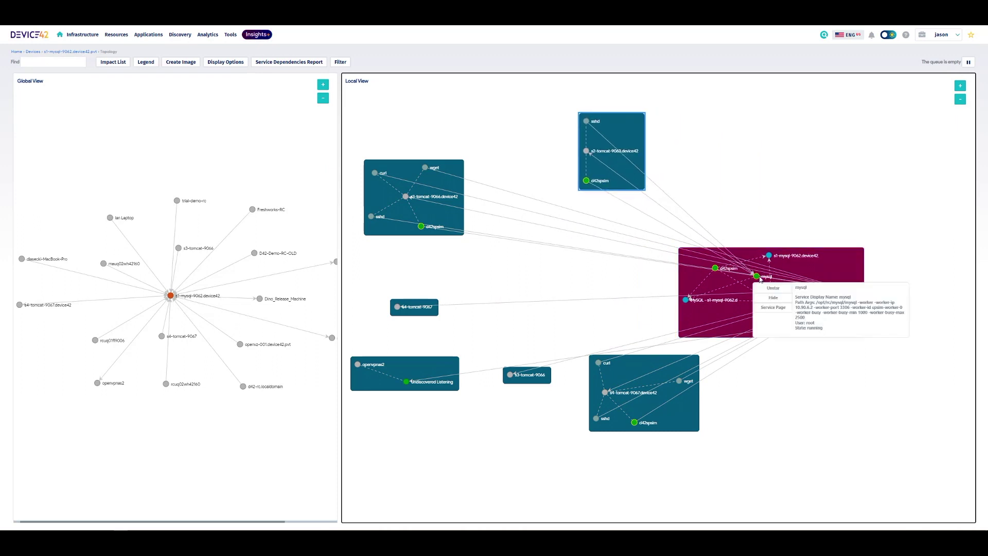
left_click(760, 279)
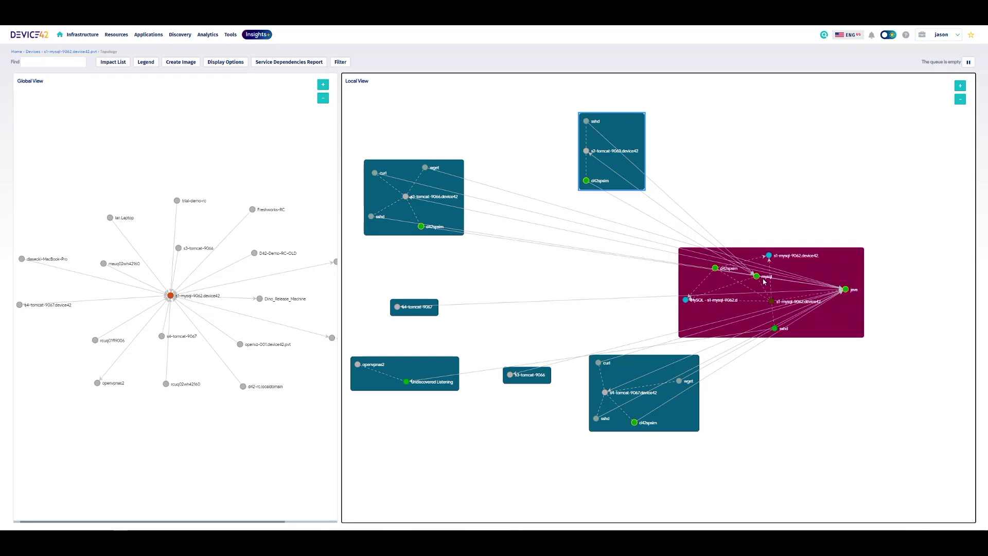
left_click(760, 279)
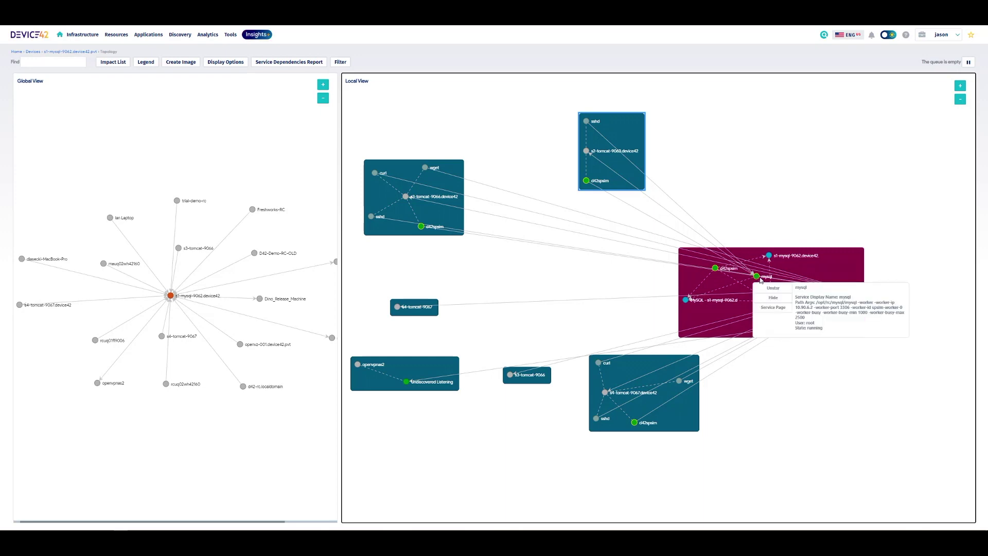